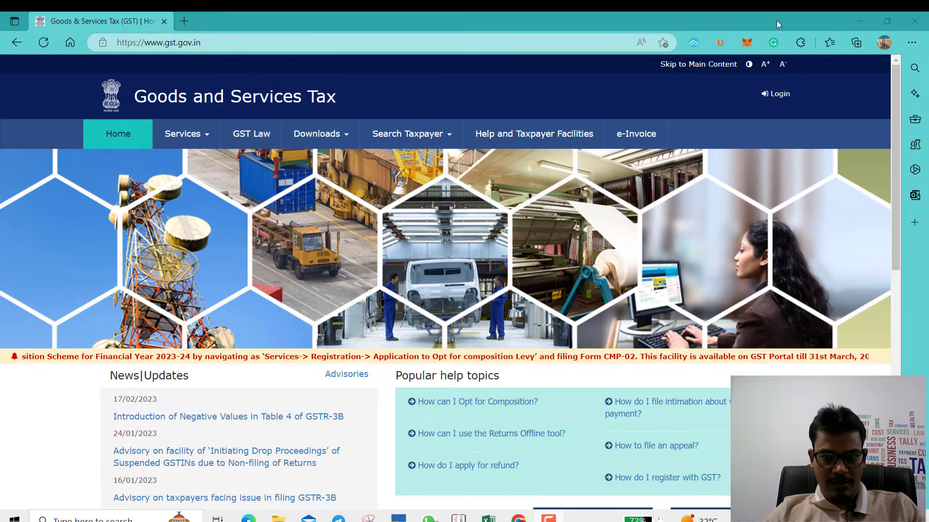
# Step: Log in to the GST Portal taxpayer account with the saved credentials and the displayed captcha
pyautogui.click(778, 94)
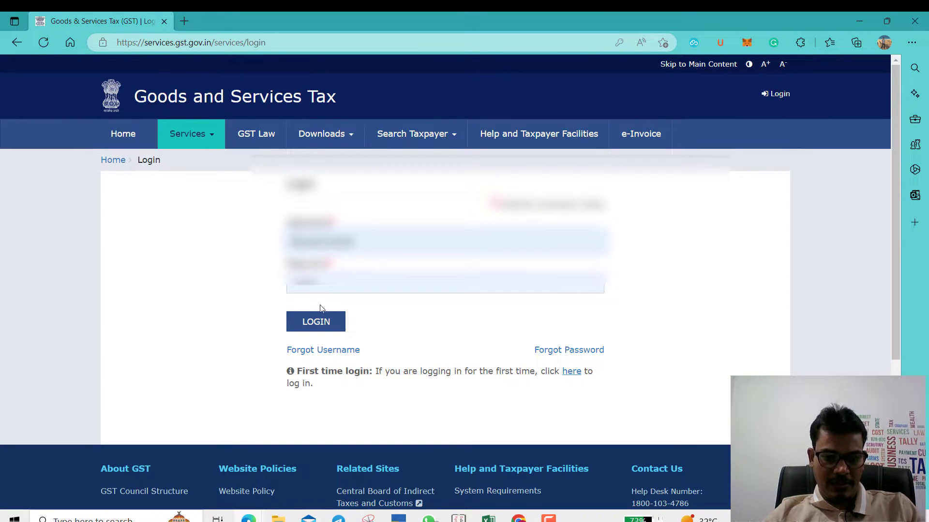
pyautogui.click(313, 321)
pyautogui.click(353, 325)
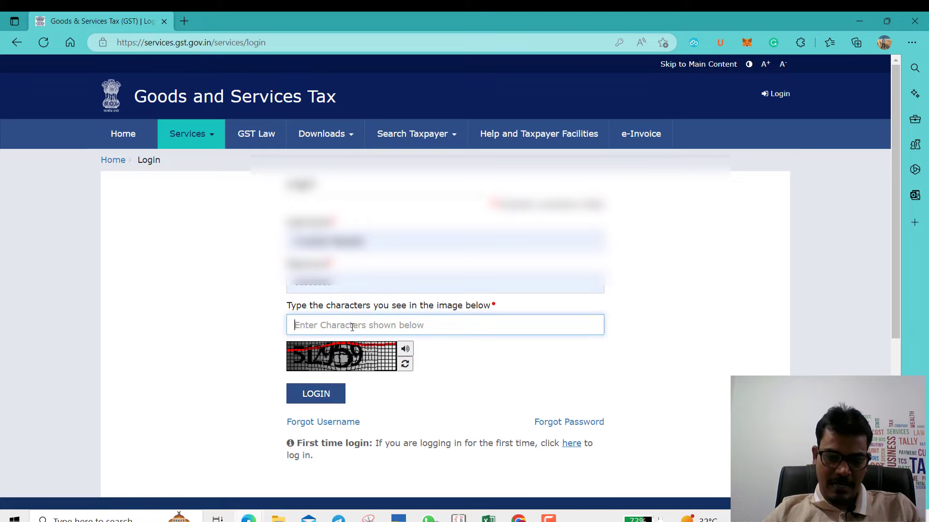
pyautogui.write('512959')
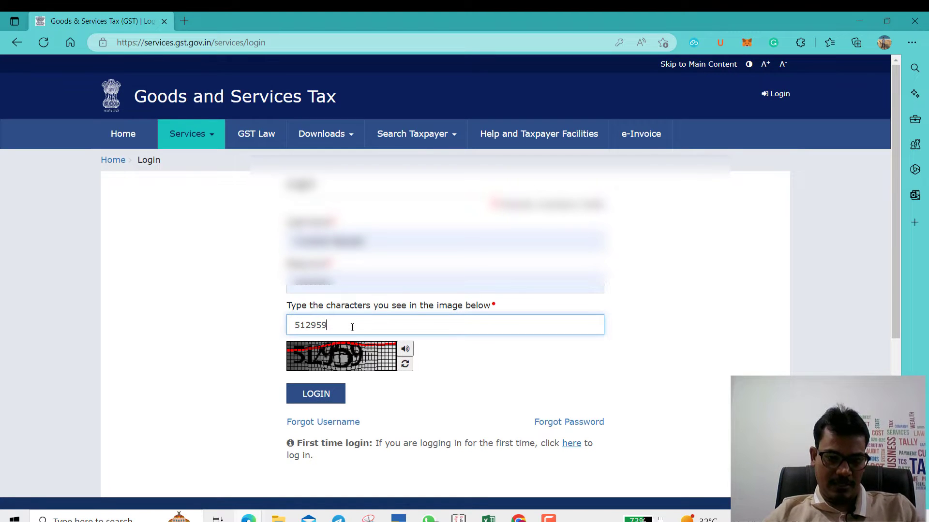
pyautogui.press('Return')
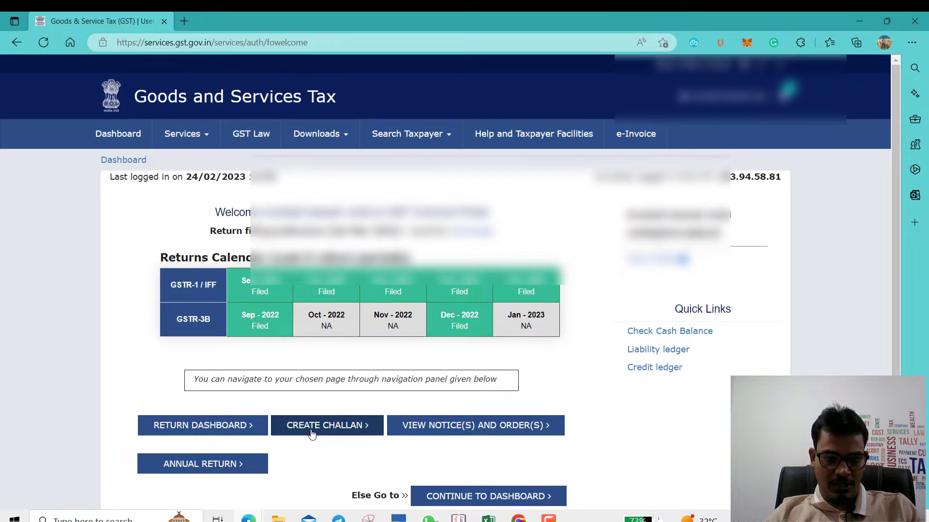
# Step: Start a new payment challan from the welcome dashboard's Create Challan option
pyautogui.moveTo(551, 298)
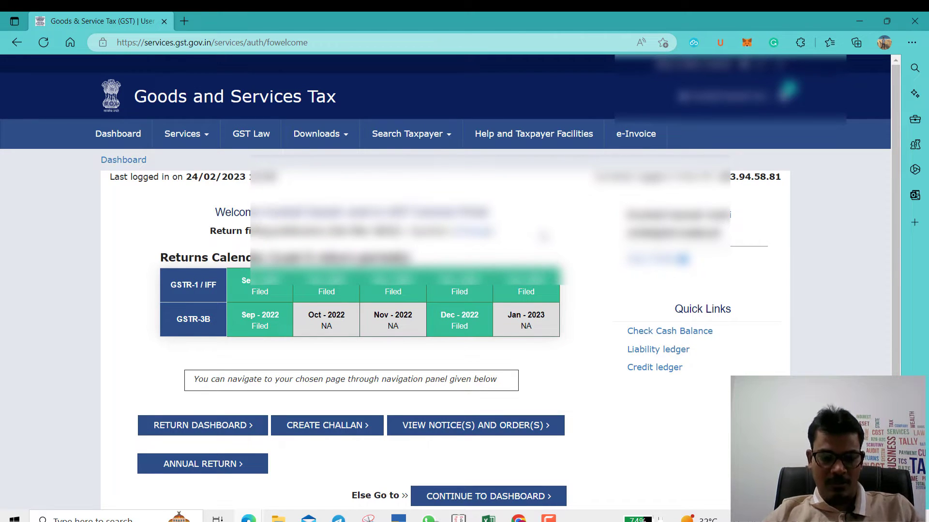
pyautogui.click(327, 431)
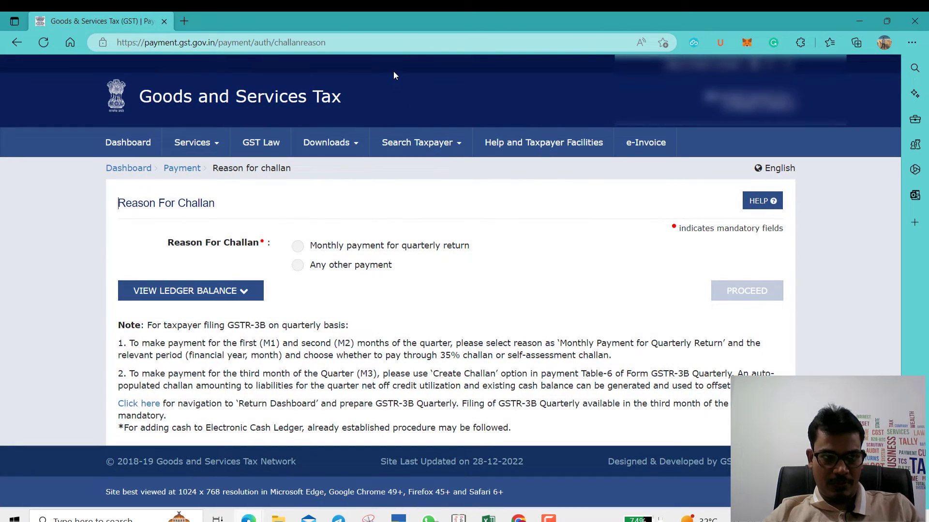
pyautogui.click(194, 142)
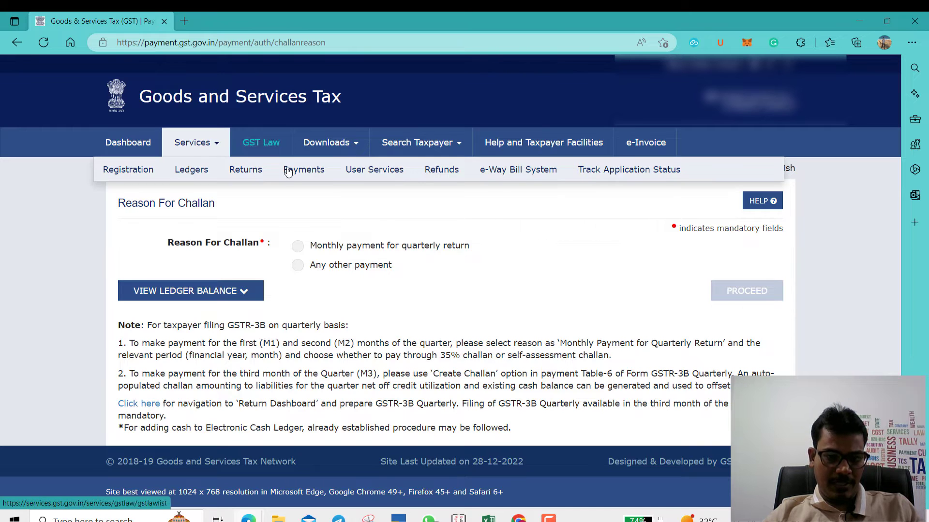
pyautogui.moveTo(304, 177)
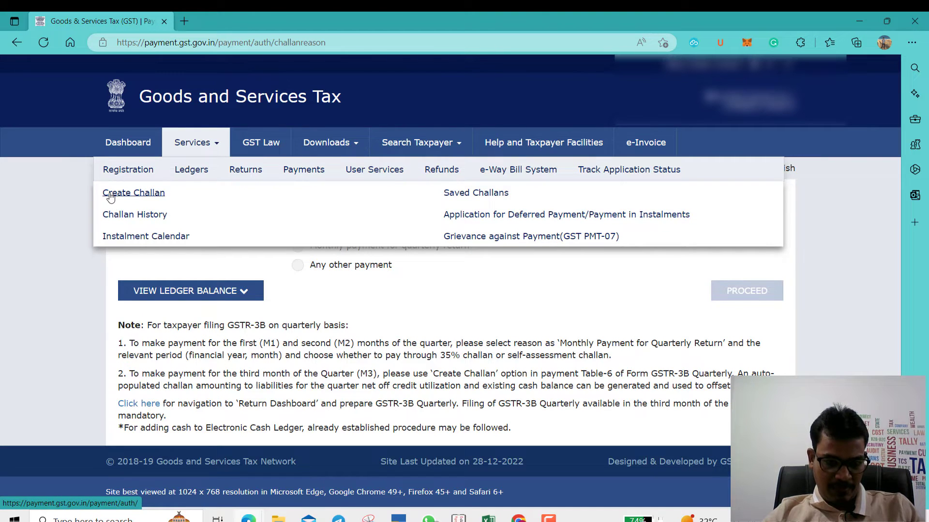
pyautogui.click(133, 192)
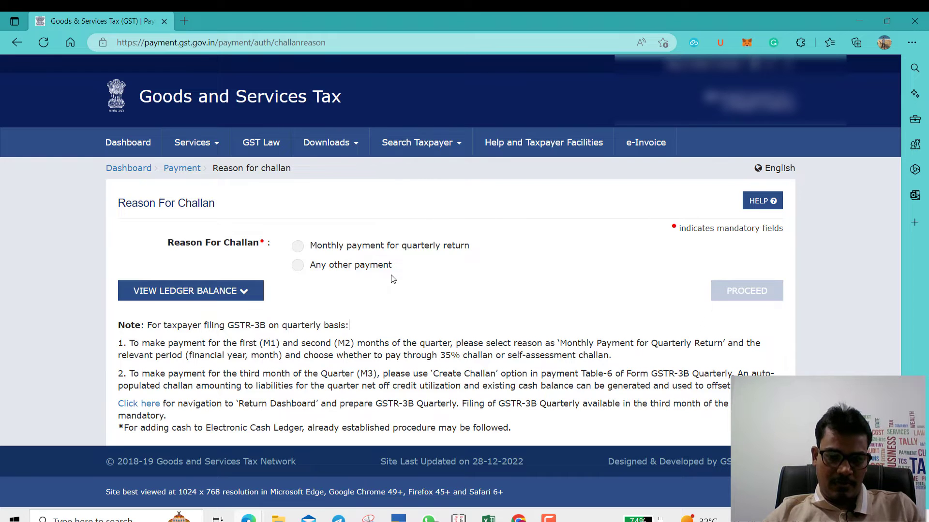
# Step: Create a self-assessed monthly-payment challan for January of 2022-23 and proceed to deposit details
pyautogui.click(306, 247)
pyautogui.scroll(-1, 576, 254)
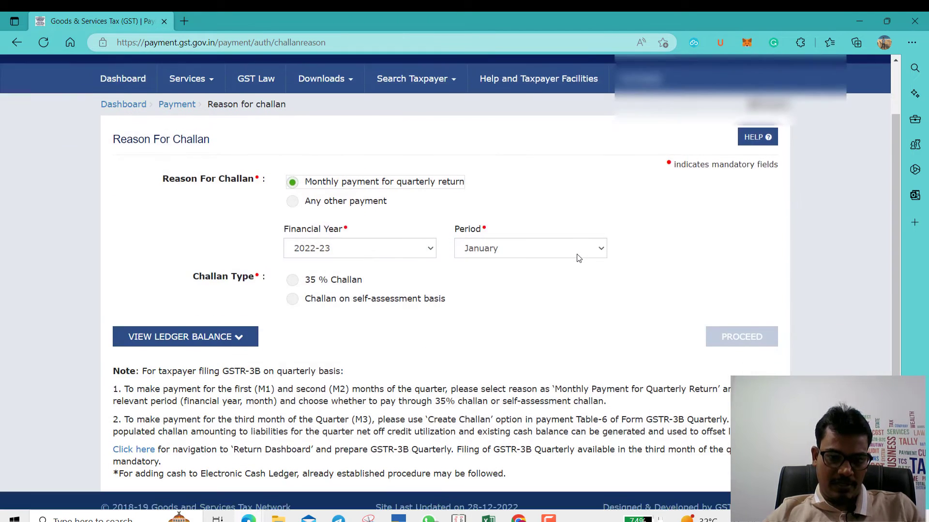
pyautogui.scroll(-1, 577, 253)
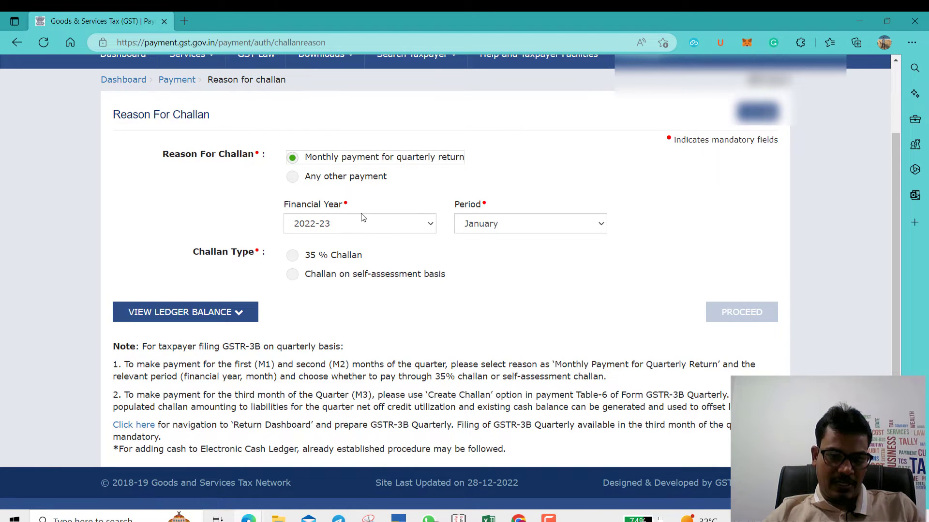
pyautogui.click(495, 223)
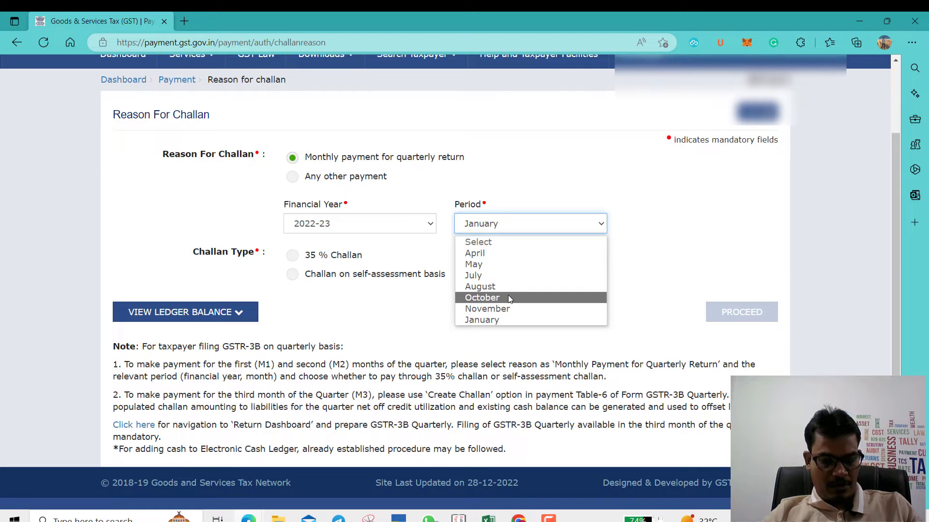
pyautogui.click(386, 193)
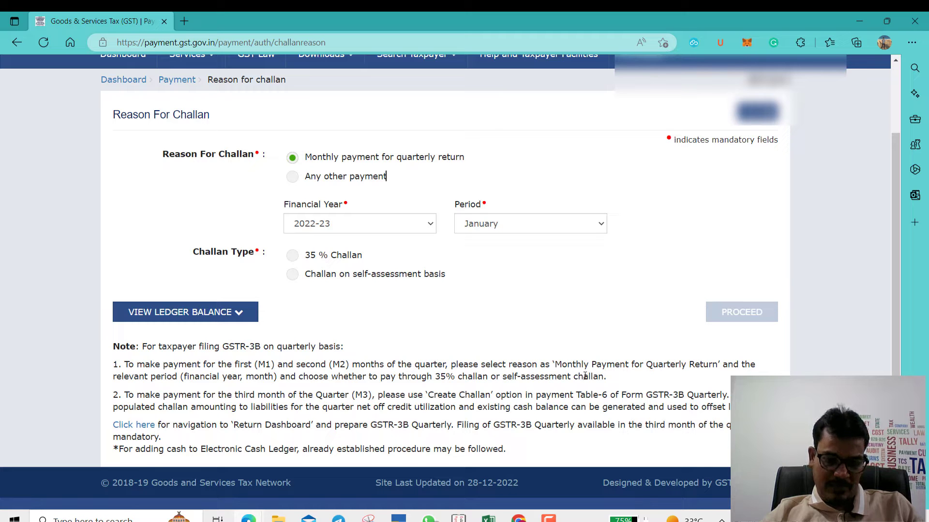
pyautogui.click(293, 274)
pyautogui.scroll(-2, 537, 321)
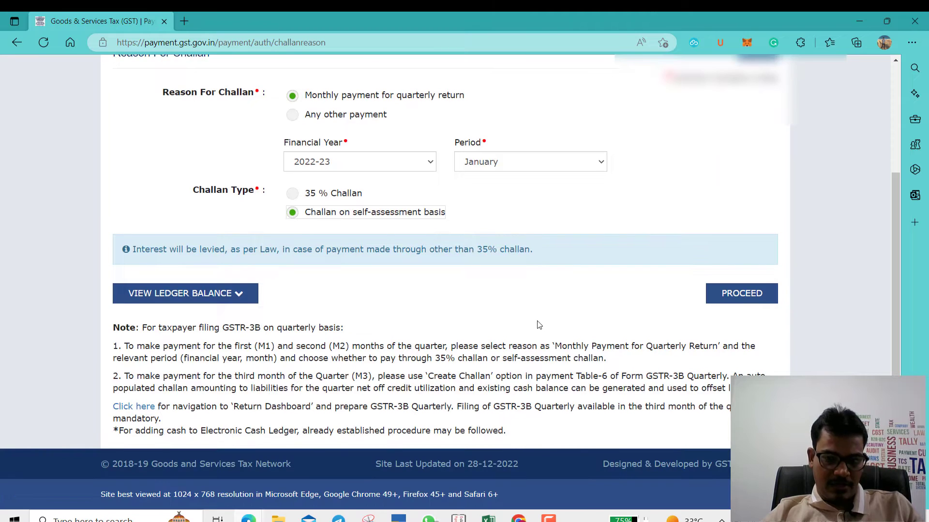
pyautogui.click(742, 293)
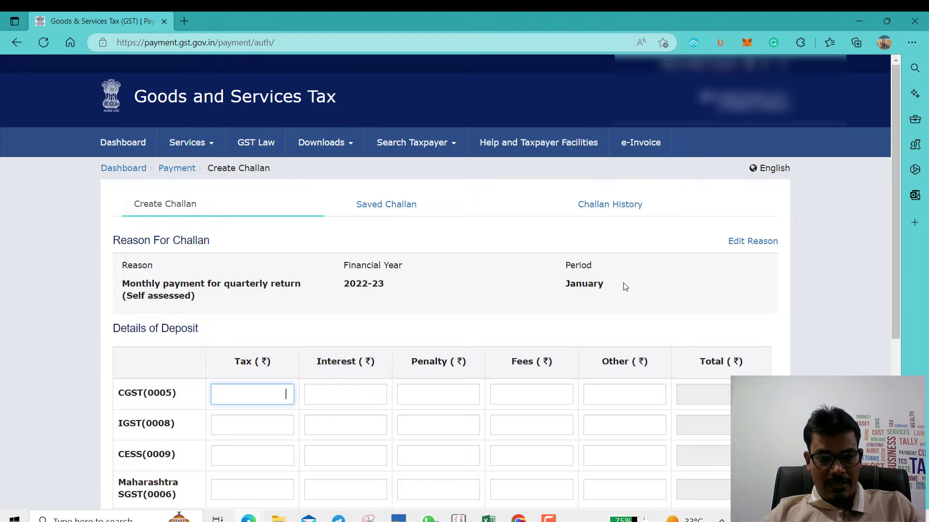
# Step: Enter 926 as CGST tax and 926 as Maharashtra SGST tax, totalling ₹1,852
pyautogui.scroll(-1, 623, 282)
pyautogui.scroll(-4, 513, 348)
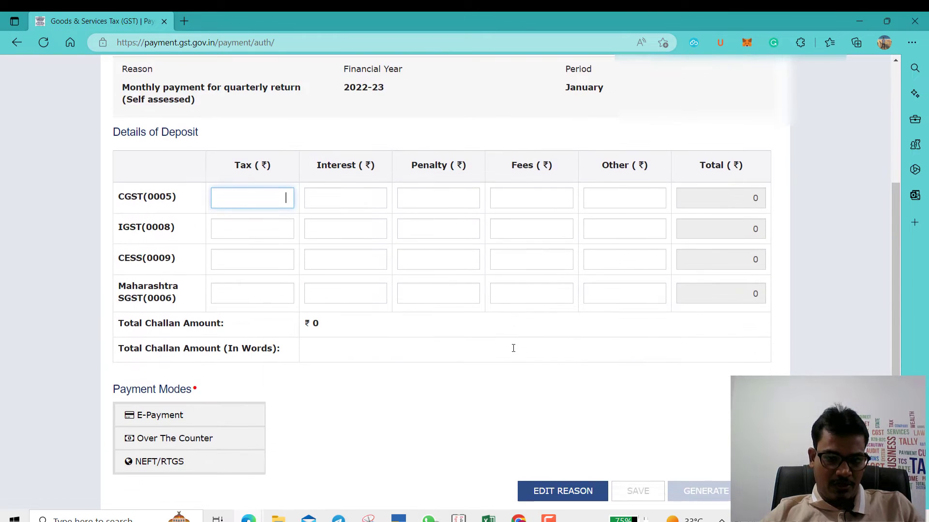
pyautogui.scroll(4, 513, 348)
pyautogui.scroll(-4, 513, 348)
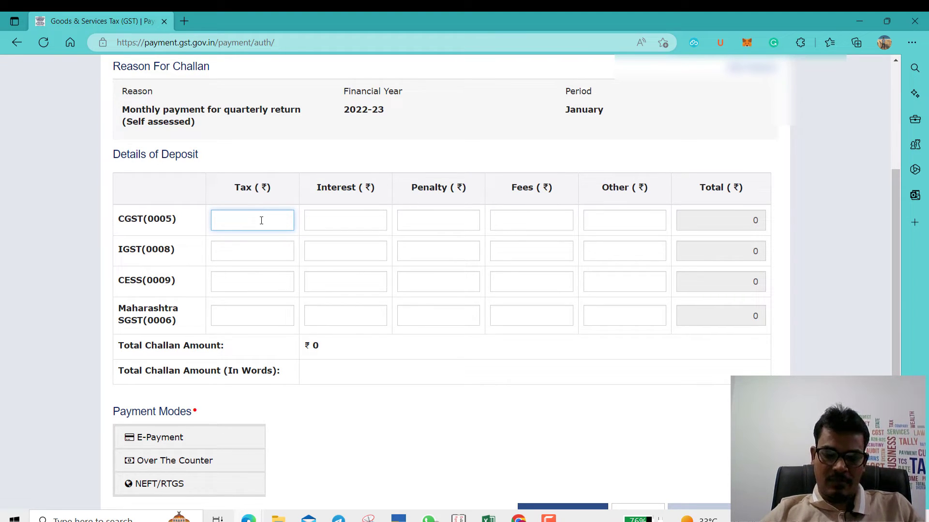
pyautogui.write('926')
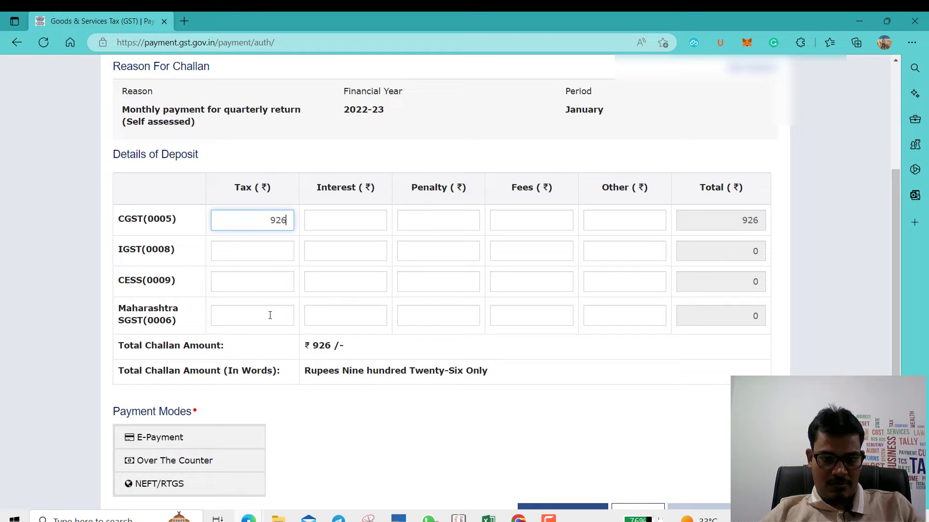
pyautogui.click(270, 315)
pyautogui.write('926')
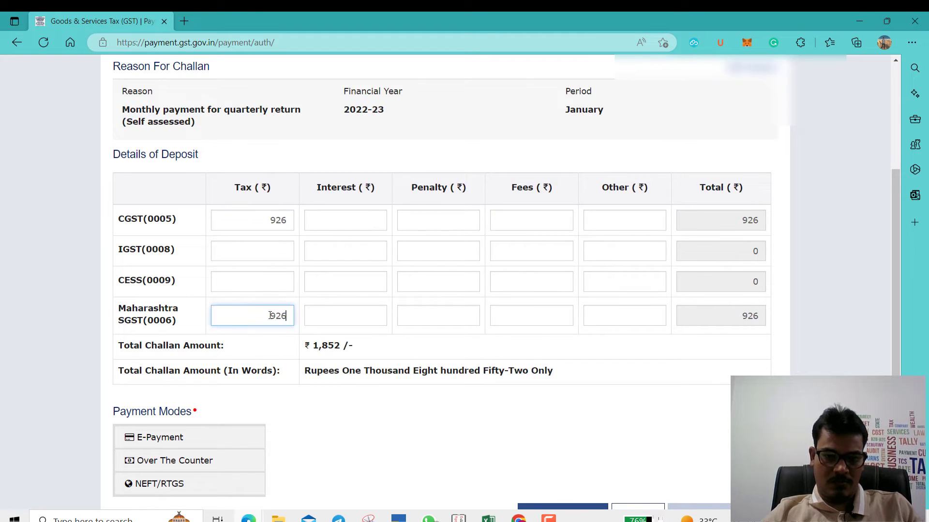
pyautogui.click(406, 445)
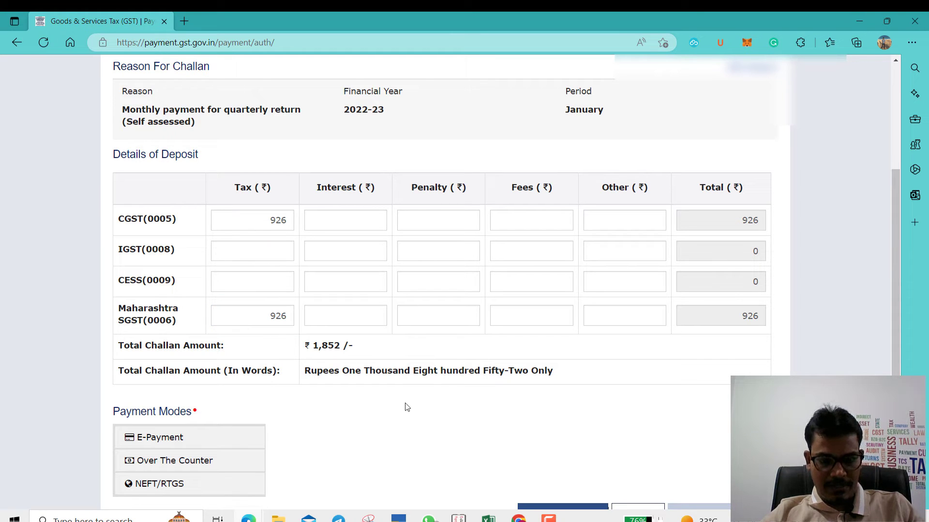
pyautogui.scroll(-2, 406, 408)
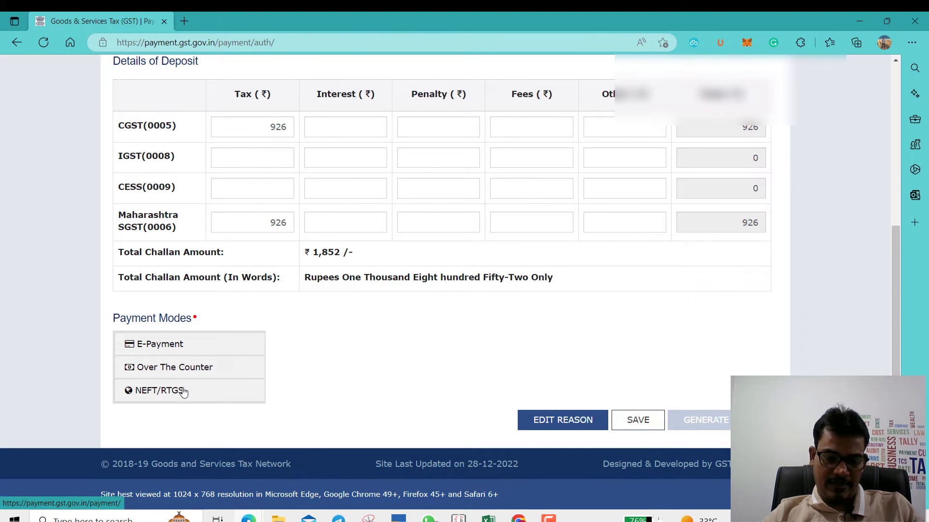
# Step: Choose e-payment as the payment mode and generate the ₹1,852 challan
pyautogui.click(199, 347)
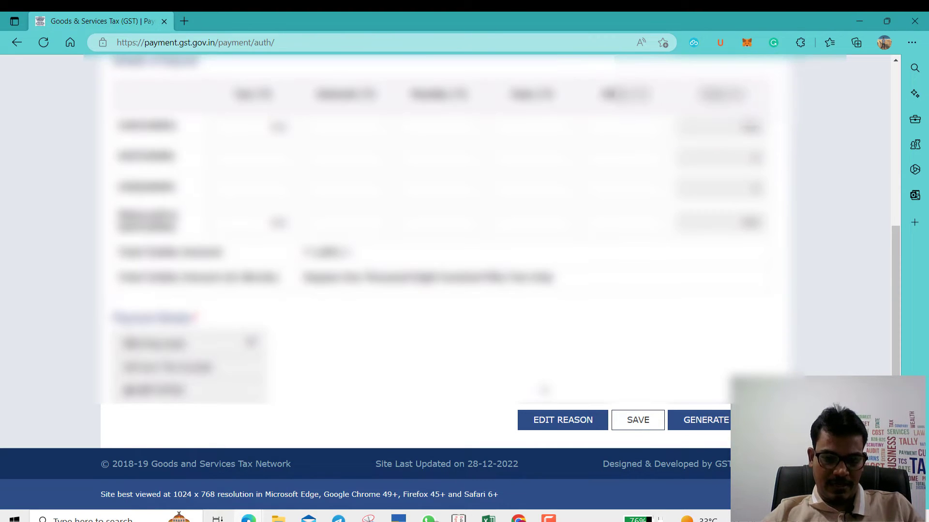
pyautogui.click(699, 419)
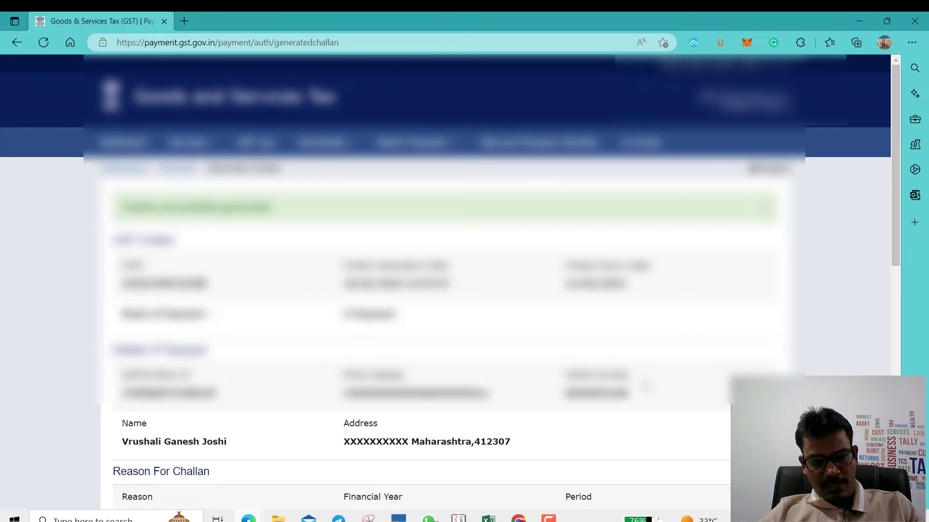
pyautogui.scroll(-5, 450, 281)
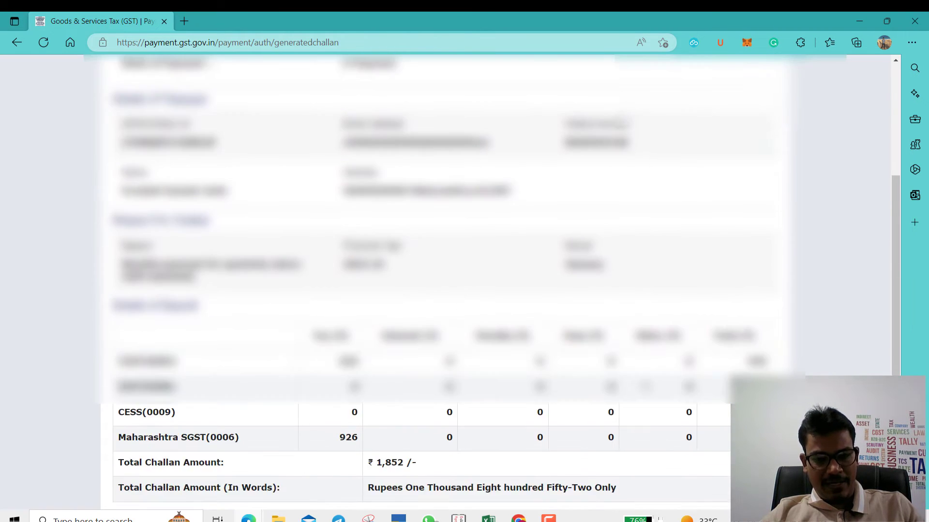
pyautogui.scroll(-3, 645, 387)
pyautogui.scroll(5, 646, 387)
pyautogui.scroll(-4, 645, 387)
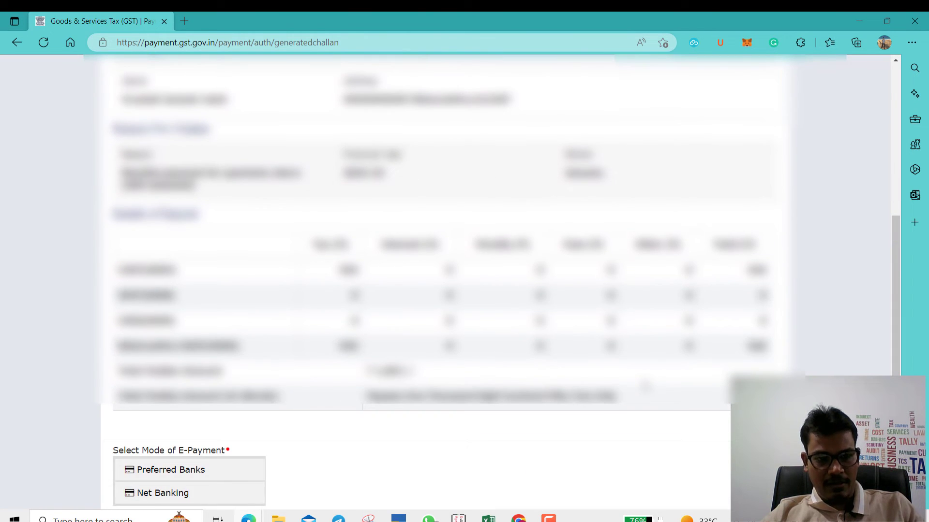
pyautogui.scroll(-4, 645, 386)
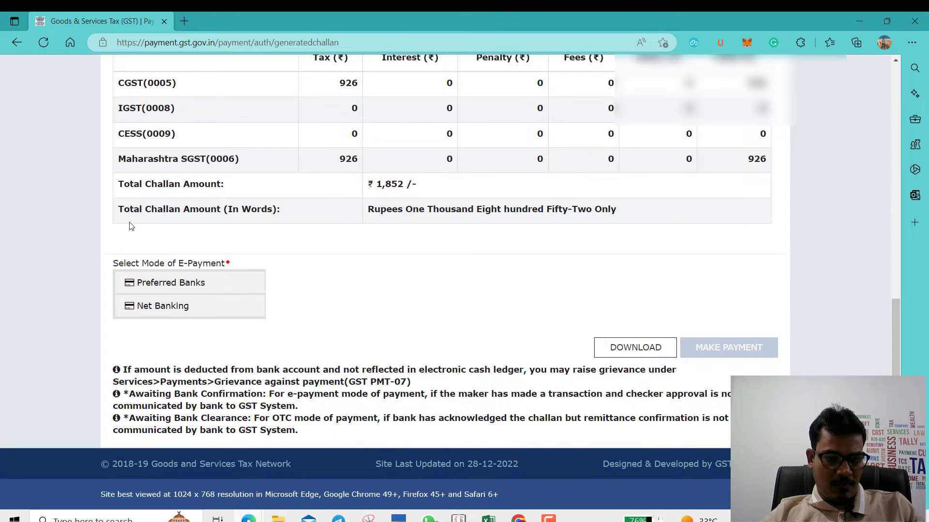
# Step: Pay by Net Banking through HDFC Bank, accepting the terms and conditions
pyautogui.click(166, 289)
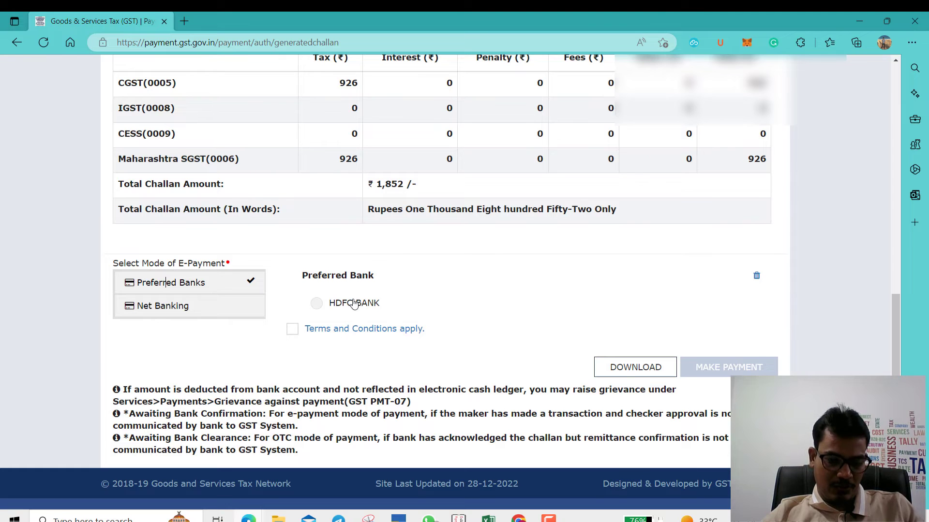
pyautogui.click(229, 313)
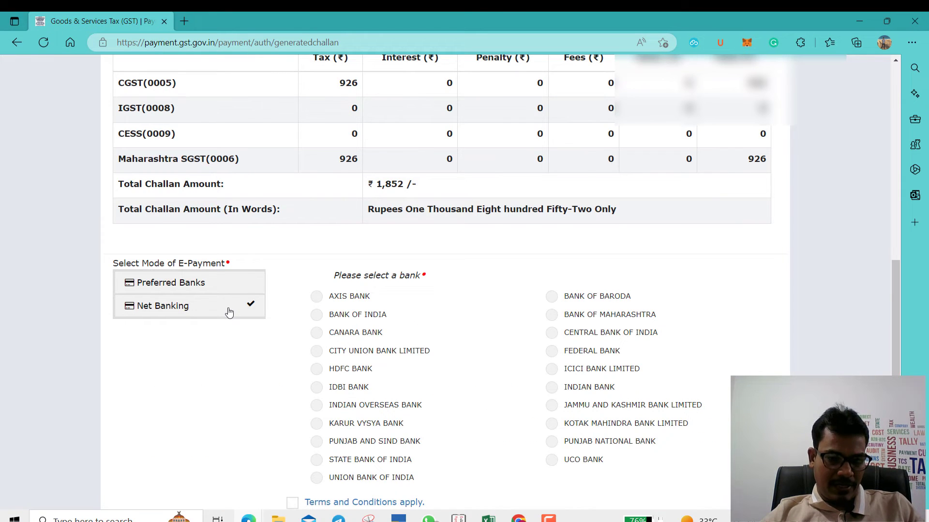
pyautogui.scroll(-2, 230, 310)
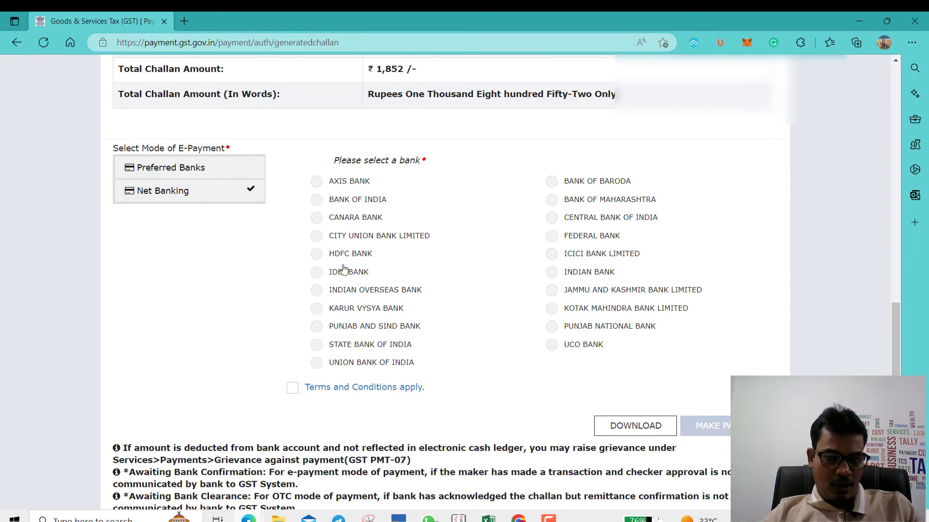
pyautogui.click(317, 255)
pyautogui.scroll(-1, 316, 255)
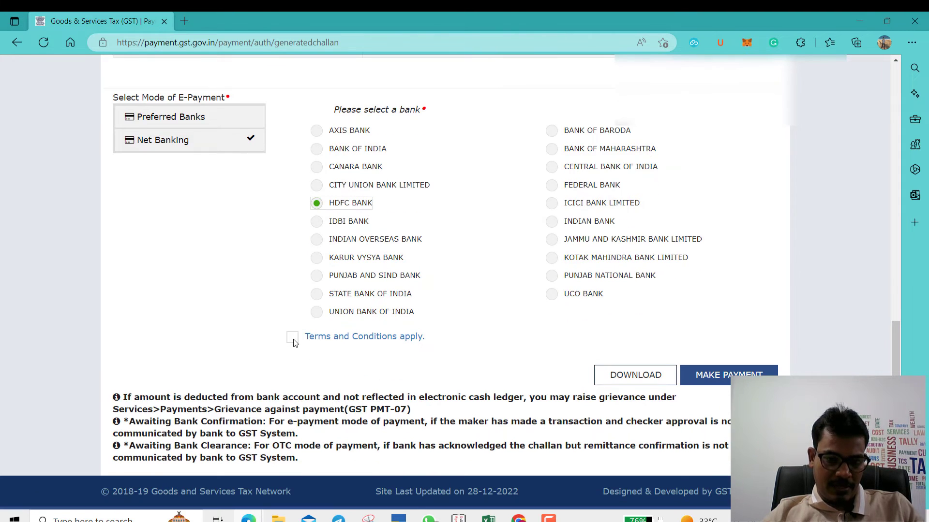
pyautogui.click(292, 337)
pyautogui.click(703, 373)
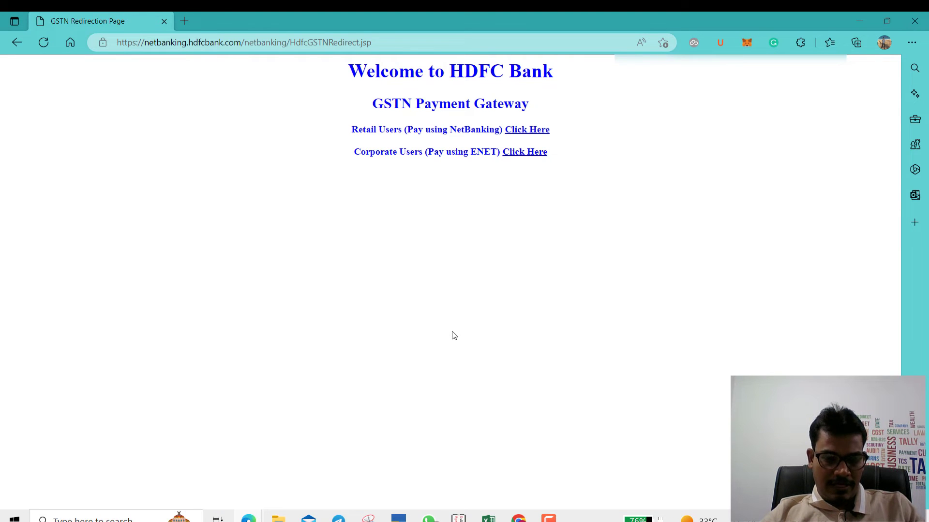
# Step: Log in to HDFC NetBanking as a retail user with the customer ID and password
pyautogui.click(521, 132)
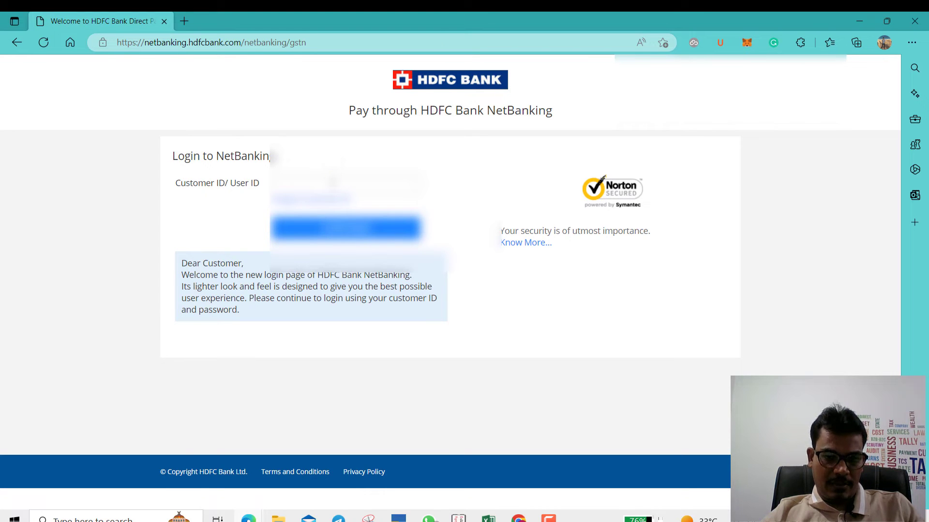
pyautogui.click(332, 185)
pyautogui.write('********')
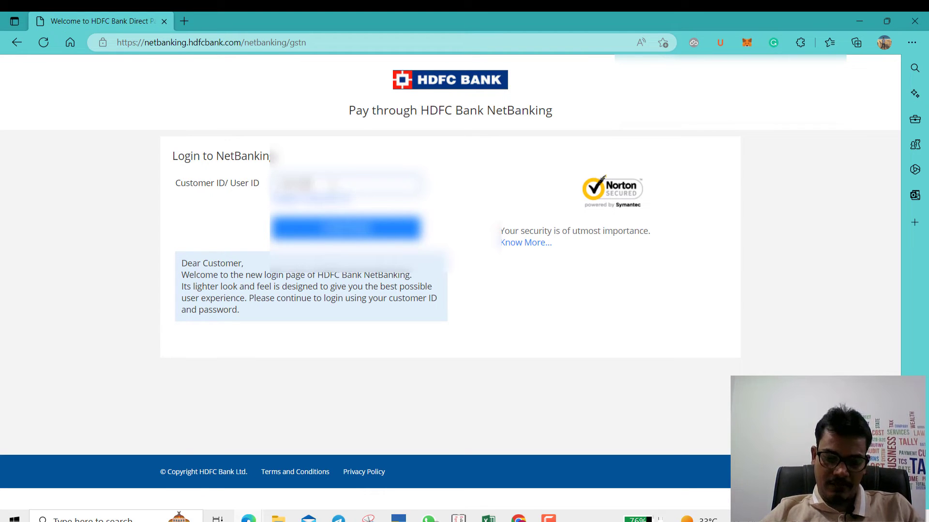
pyautogui.press('Return')
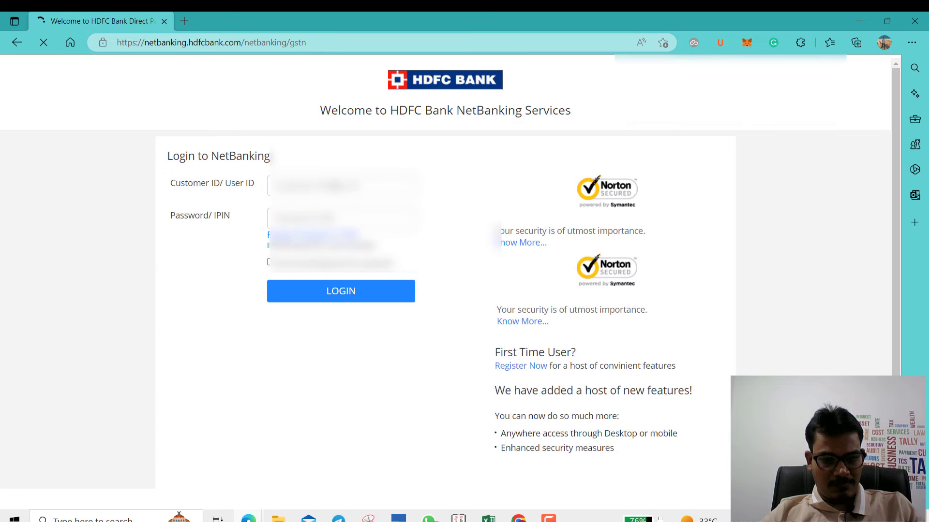
pyautogui.click(332, 218)
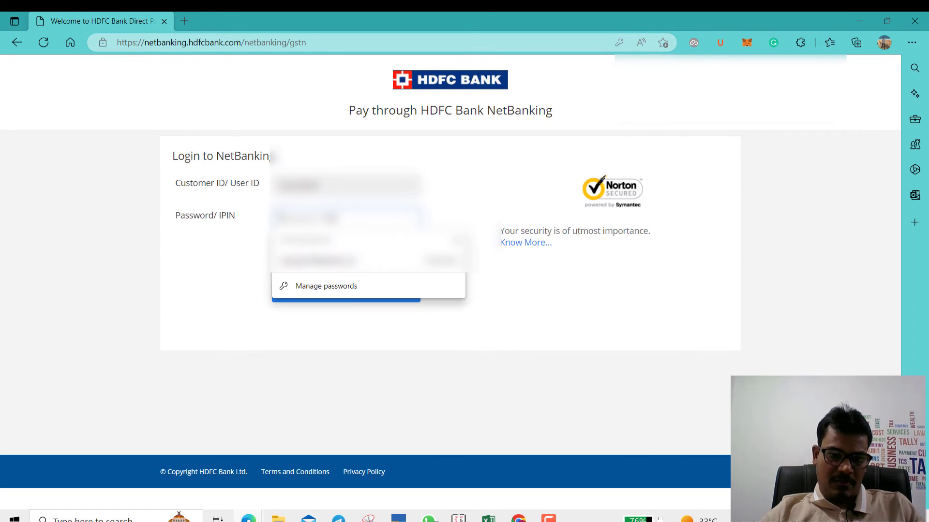
pyautogui.write('****')
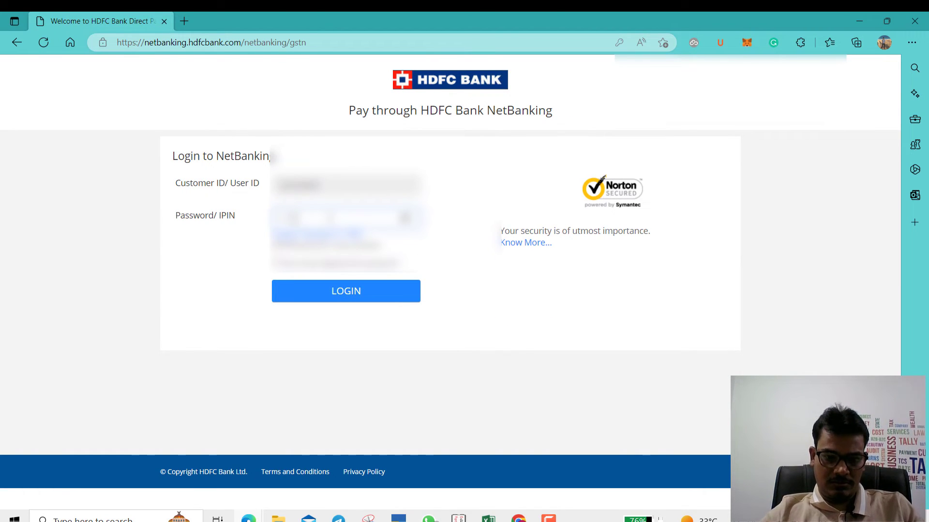
pyautogui.write('*')
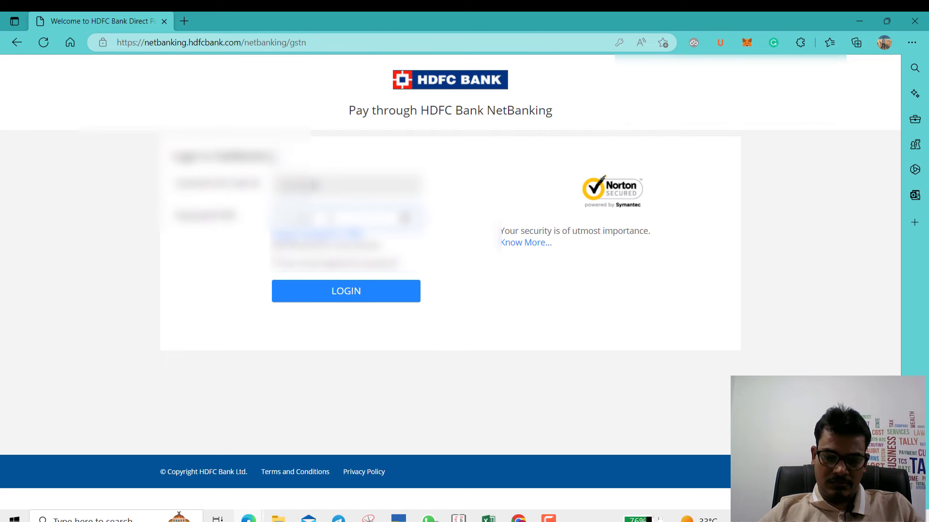
pyautogui.click(340, 291)
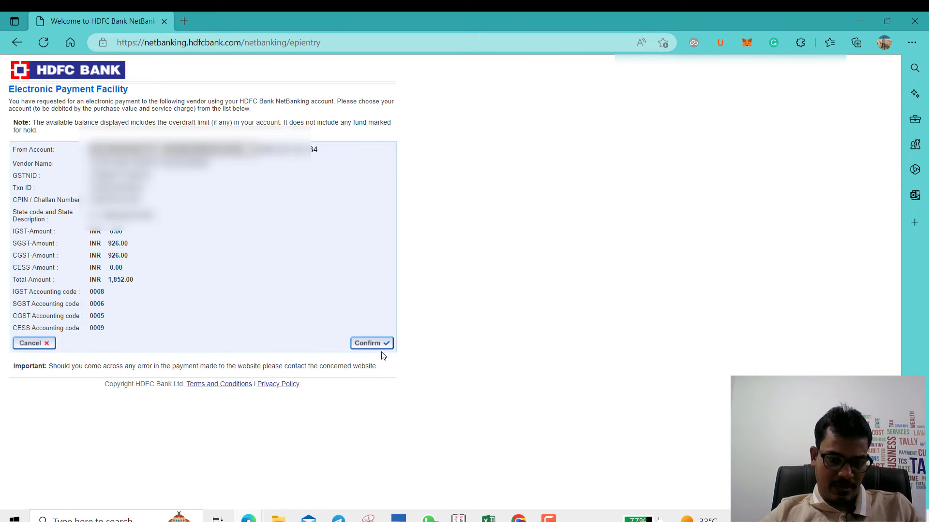
# Step: Confirm the ₹1,852 GST payment and authorise it with the one-time password
pyautogui.click(369, 345)
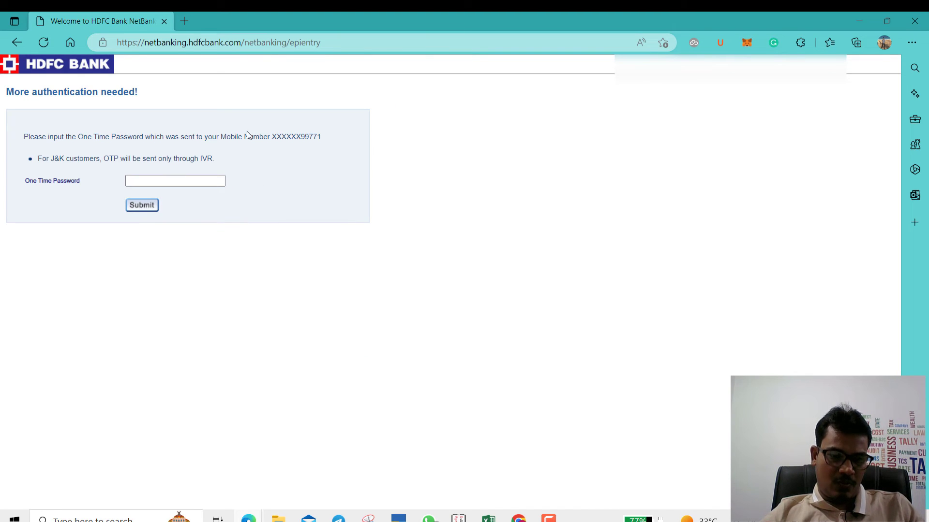
pyautogui.click(208, 181)
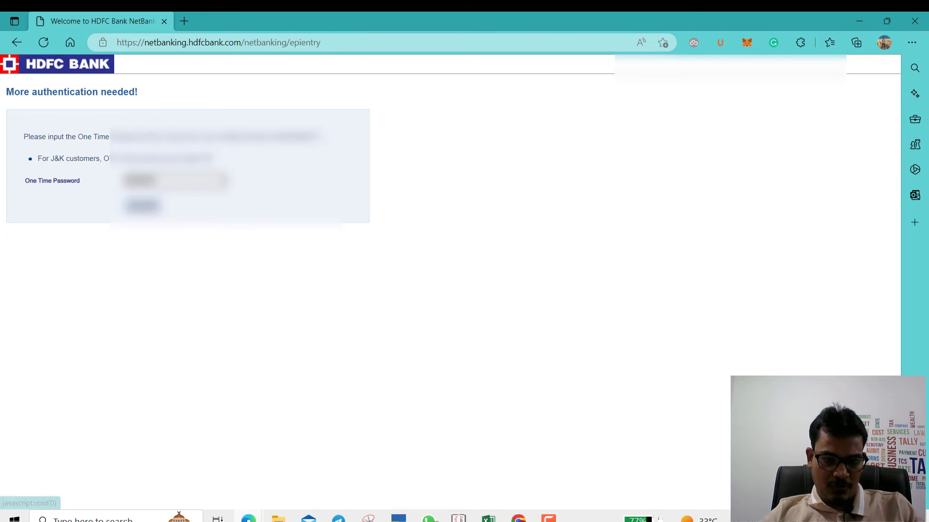
pyautogui.click(143, 205)
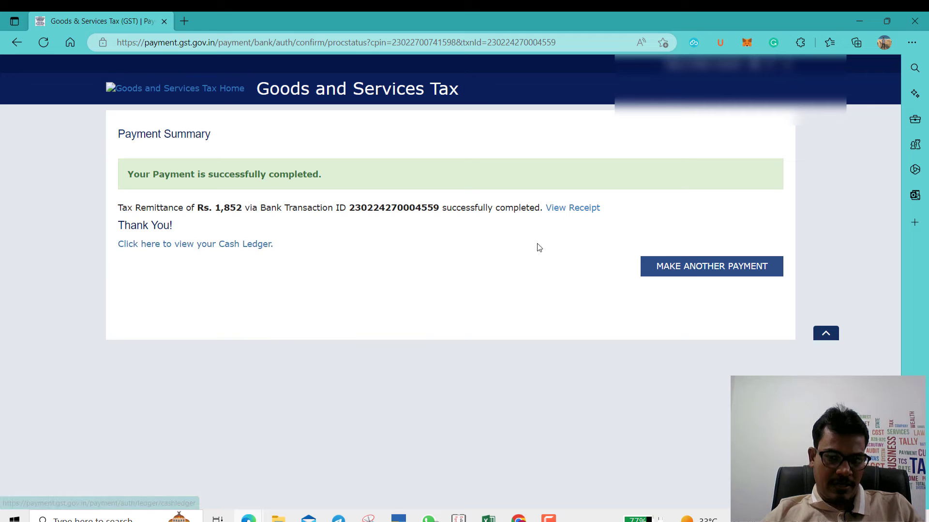
# Step: Download the ₹1,852 CGST and SGST payment receipt, then return to the GST dashboard
pyautogui.click(571, 209)
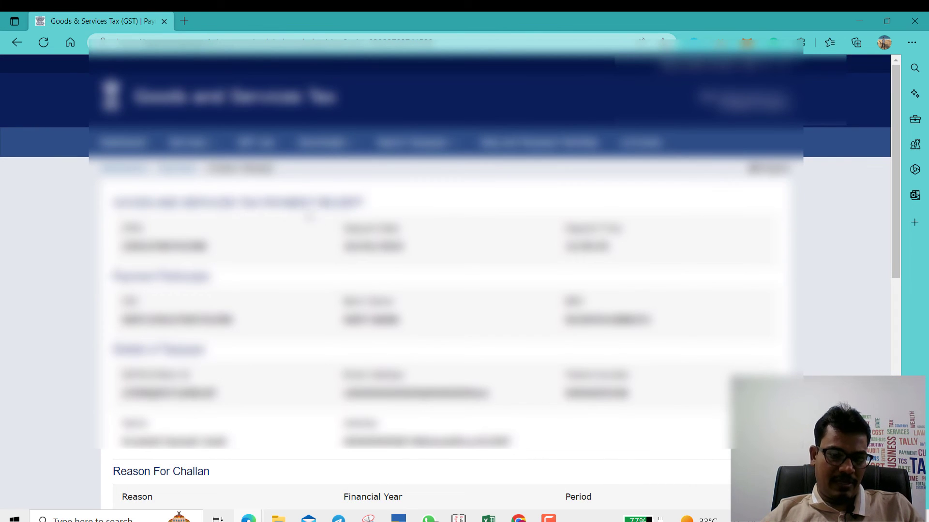
pyautogui.scroll(-15, 498, 280)
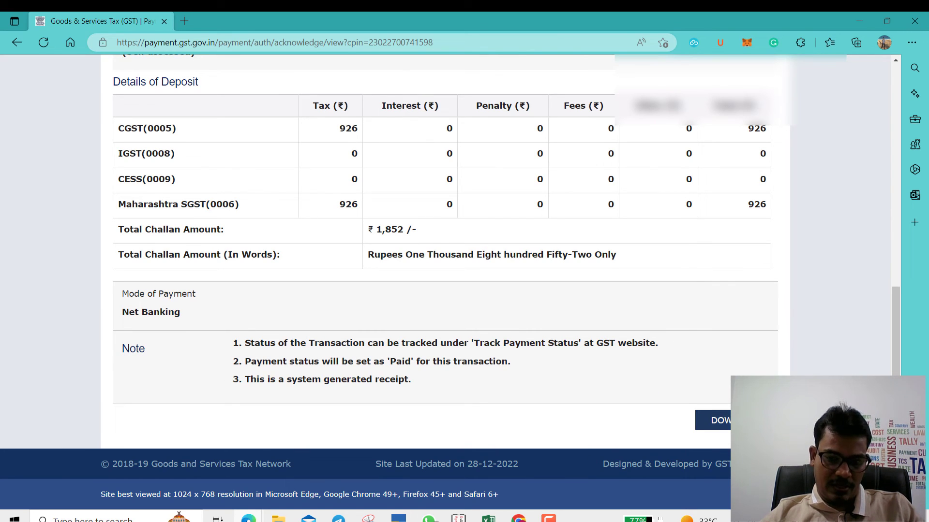
pyautogui.click(746, 420)
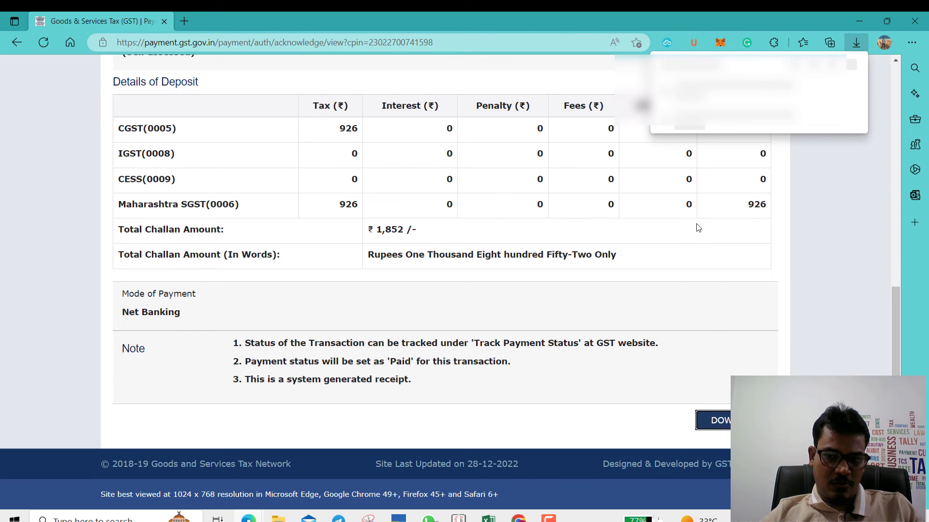
pyautogui.scroll(15, 154, 170)
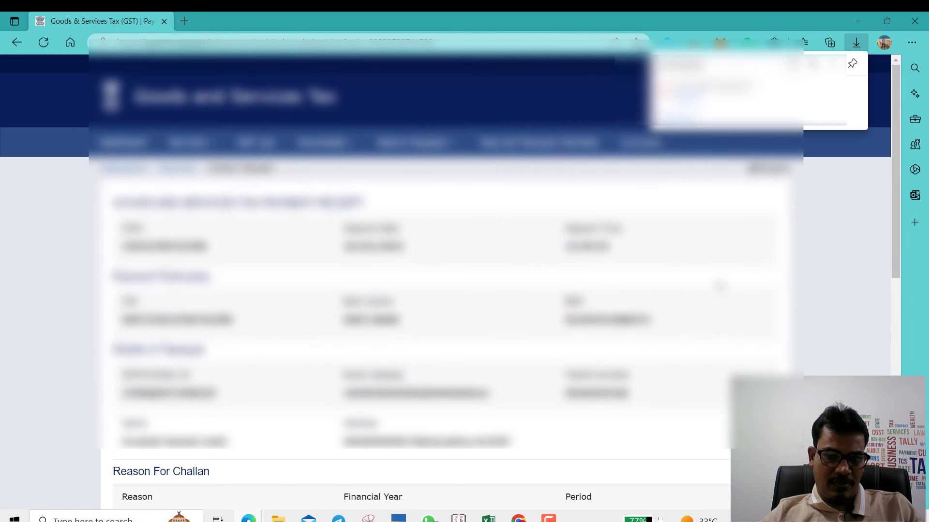
pyautogui.click(123, 145)
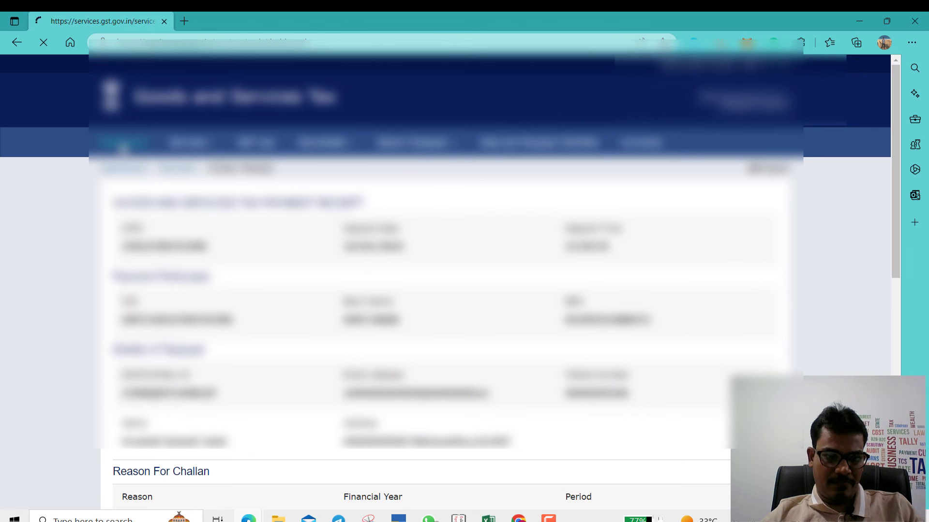